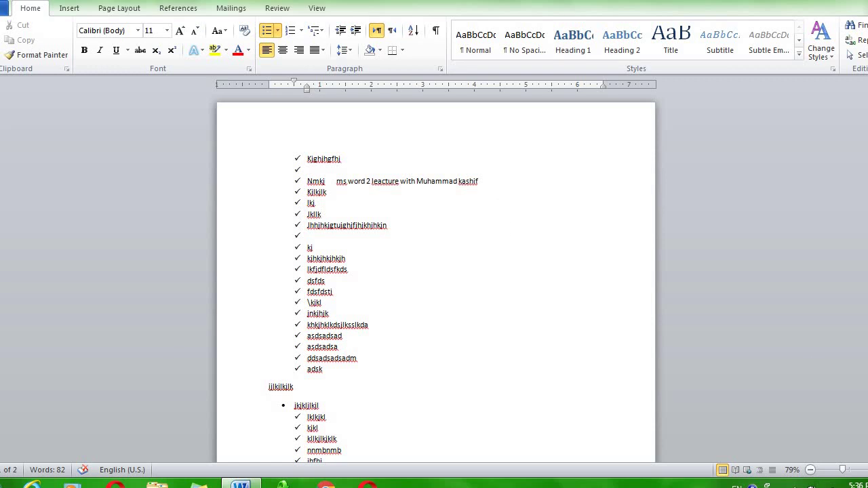
Step: Zoom the checkmark list to 110% and place the cursor after 'lkfjdfldsfkds'
ctrl+scroll(640, 392, up, 4)
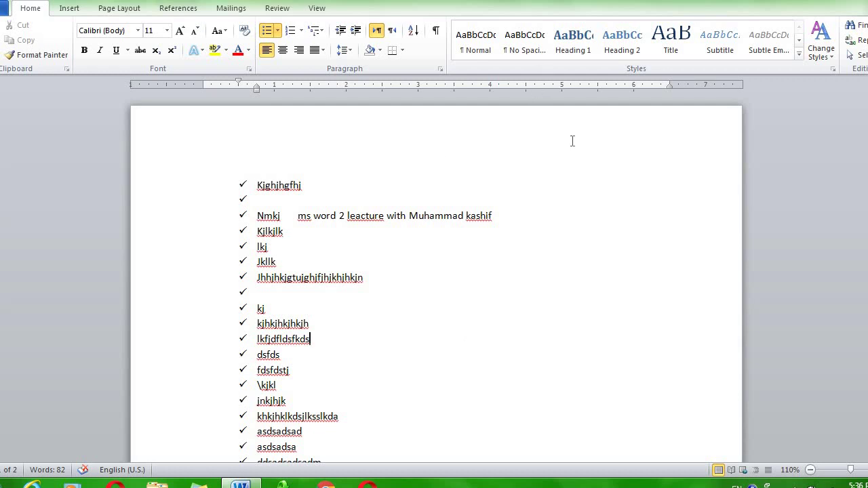
click(372, 339)
Step: Apply the Title style to the lines Kjghjhgfhj through fdsfdstj, then reselect them
mouse_move(291, 370)
mouse_down()
mouse_move(223, 194)
mouse_move(227, 178)
mouse_up()
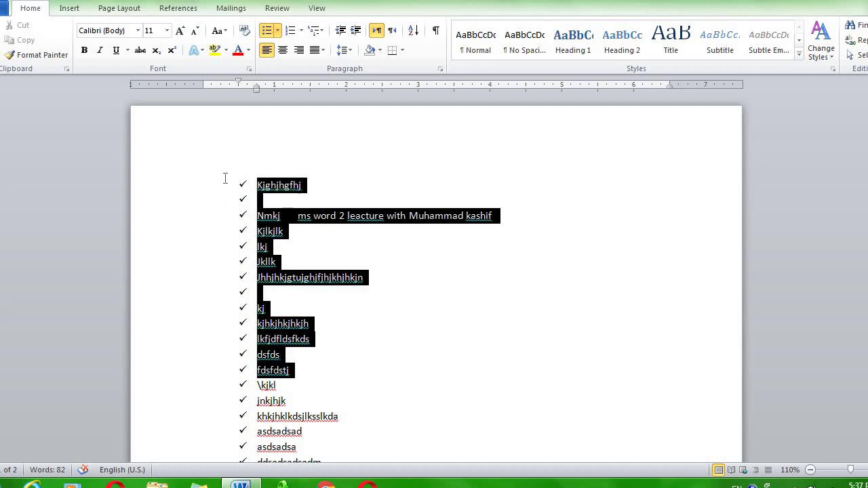
click(799, 53)
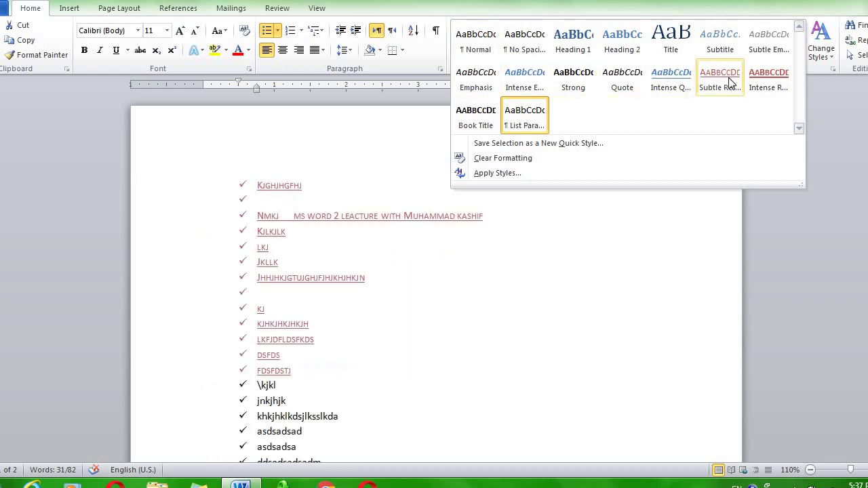
click(683, 43)
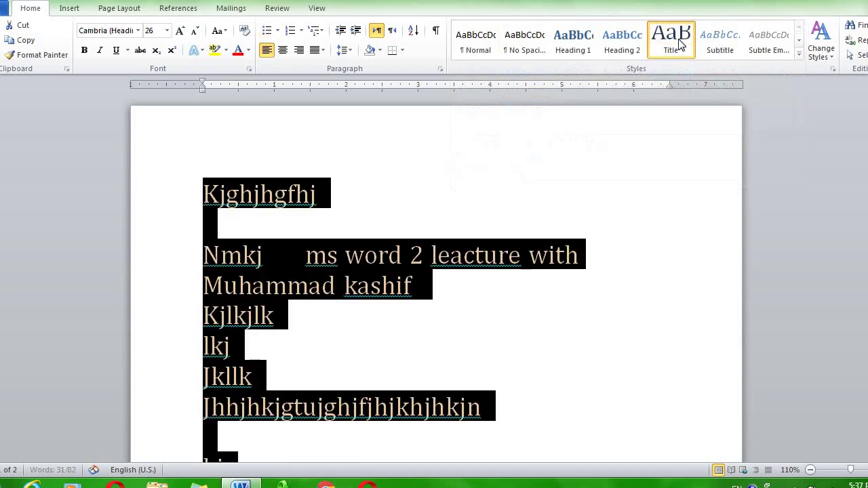
click(620, 285)
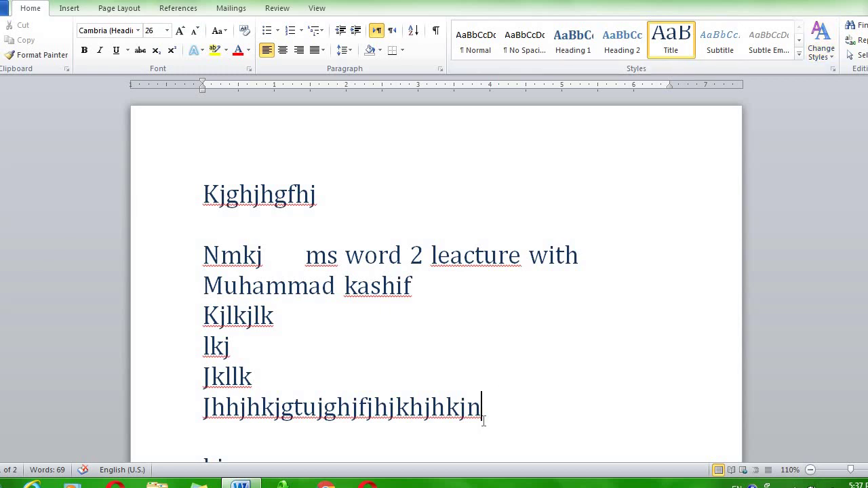
mouse_move(483, 422)
mouse_down()
mouse_move(242, 208)
mouse_move(229, 184)
mouse_up()
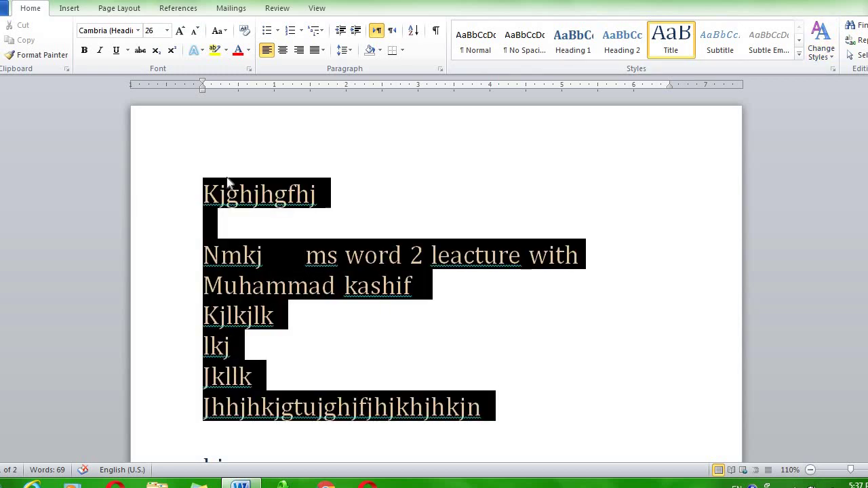
Step: Switch the document's Quick Style set to Manuscript
click(819, 61)
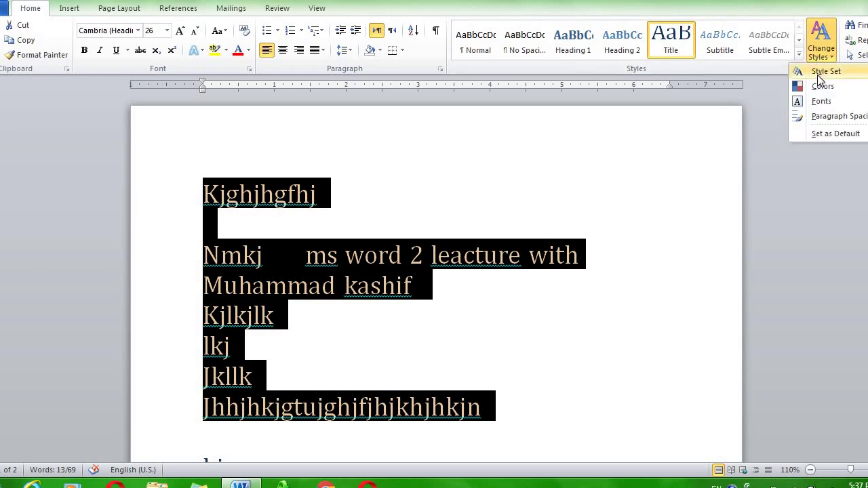
mouse_move(826, 71)
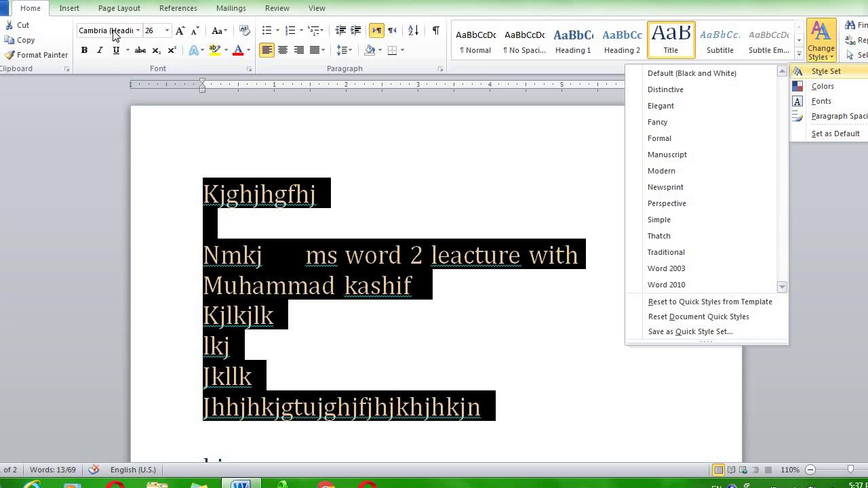
click(705, 153)
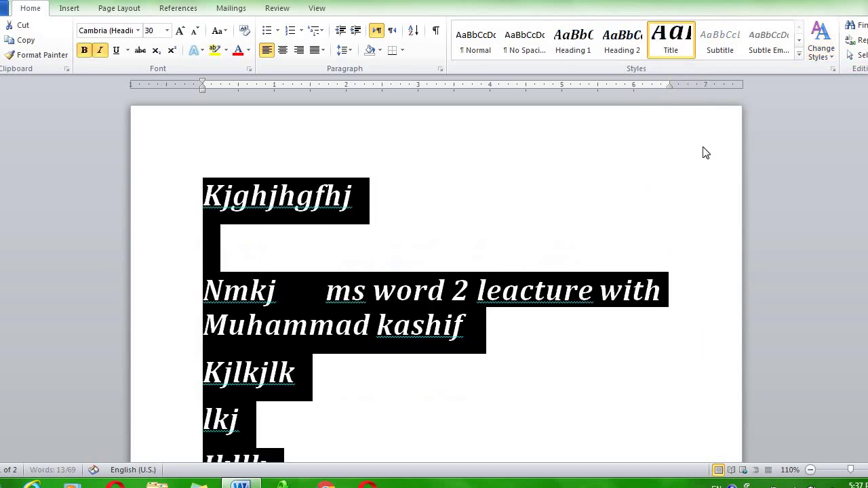
click(816, 57)
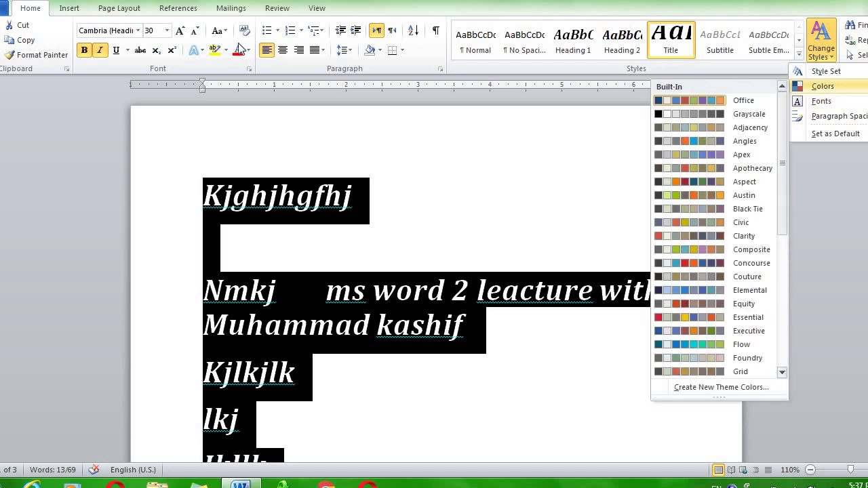
mouse_move(823, 86)
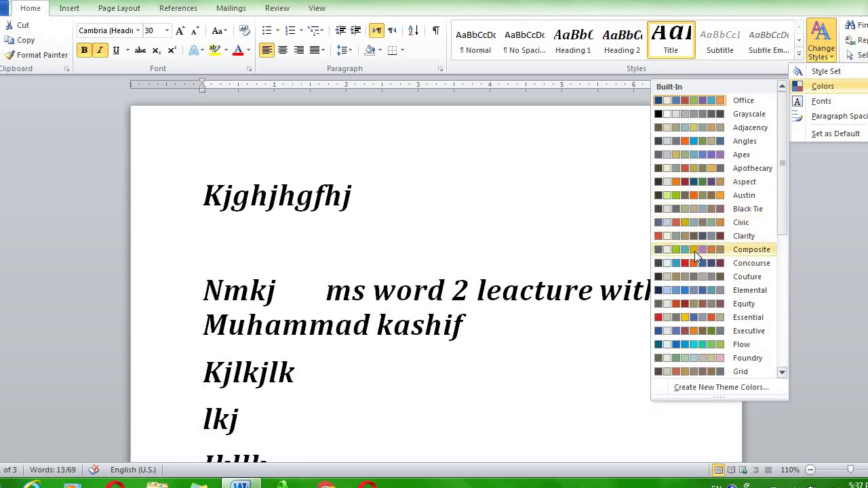
Step: Leave theme colors unchanged and set the theme fonts to Angles (Franklin Gothic)
click(695, 248)
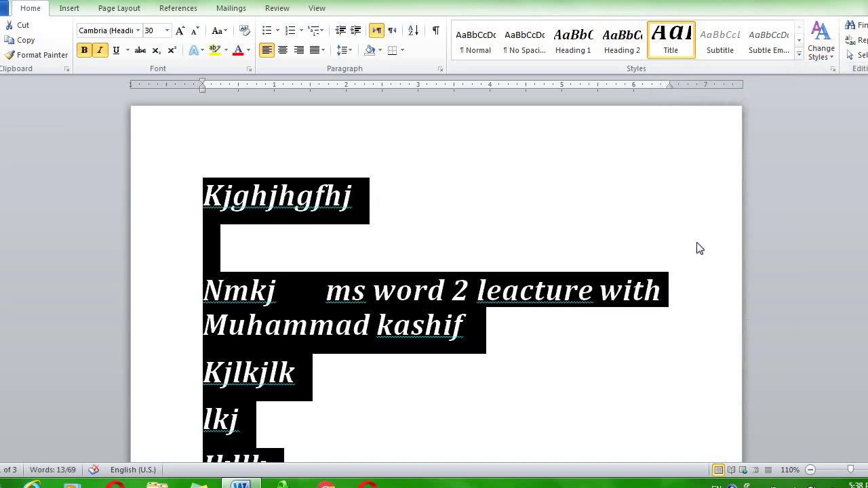
click(810, 47)
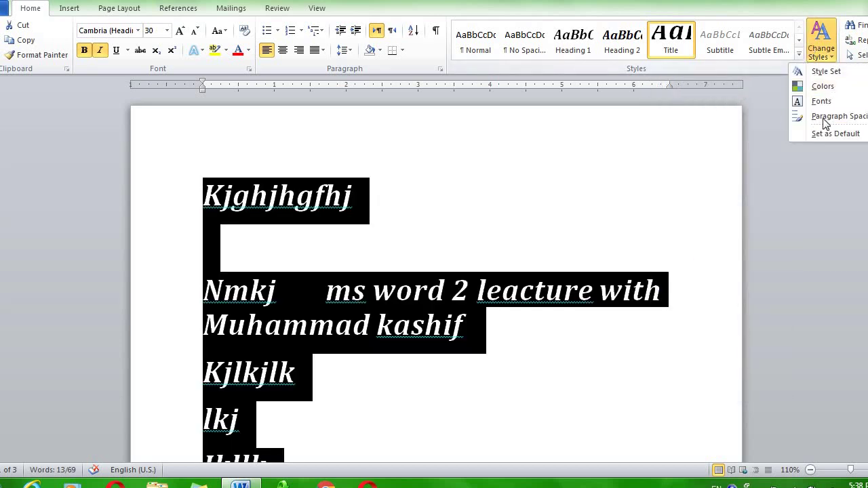
mouse_move(822, 101)
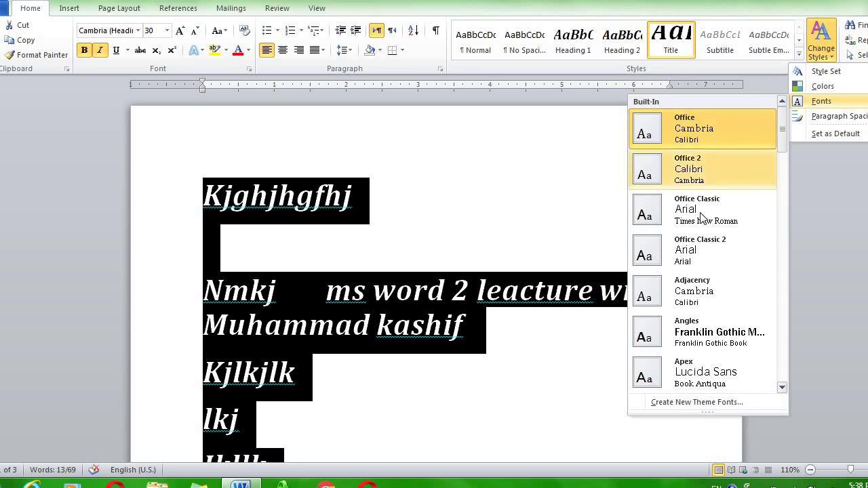
click(699, 333)
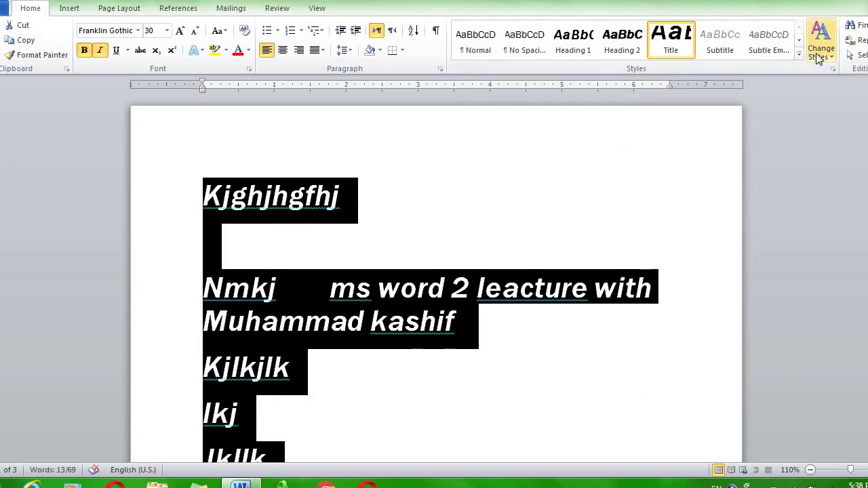
click(819, 57)
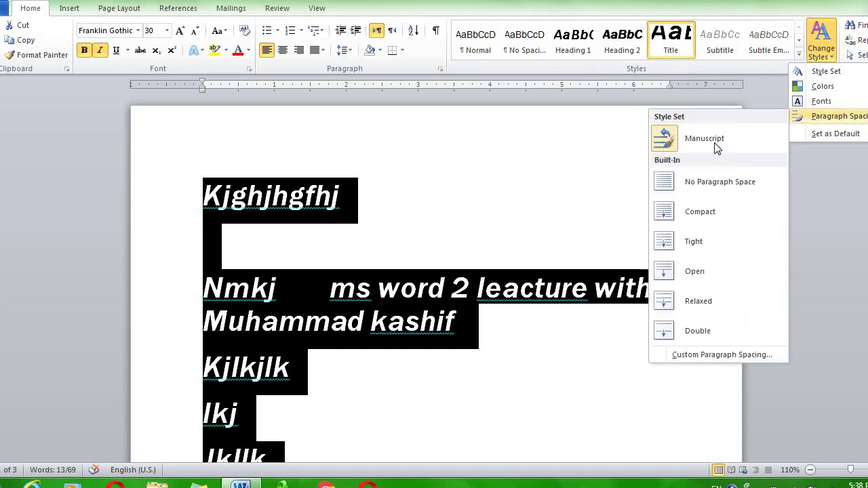
mouse_move(834, 116)
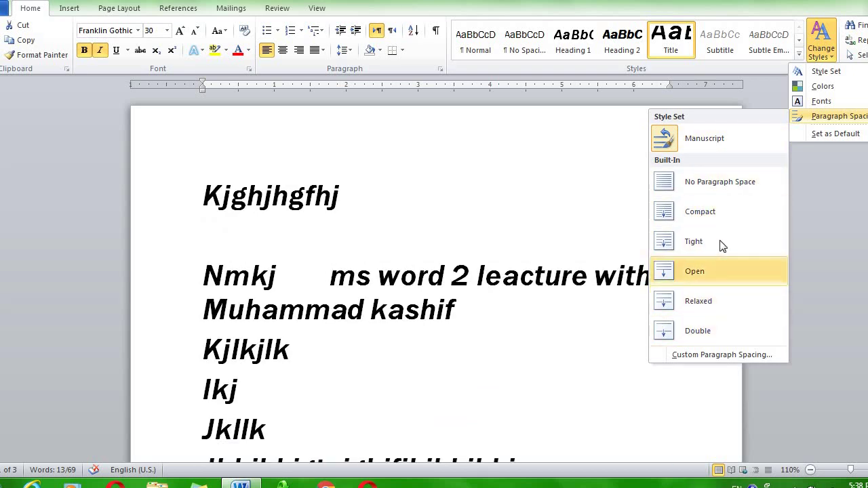
Step: Set the document's paragraph spacing to Open
click(719, 288)
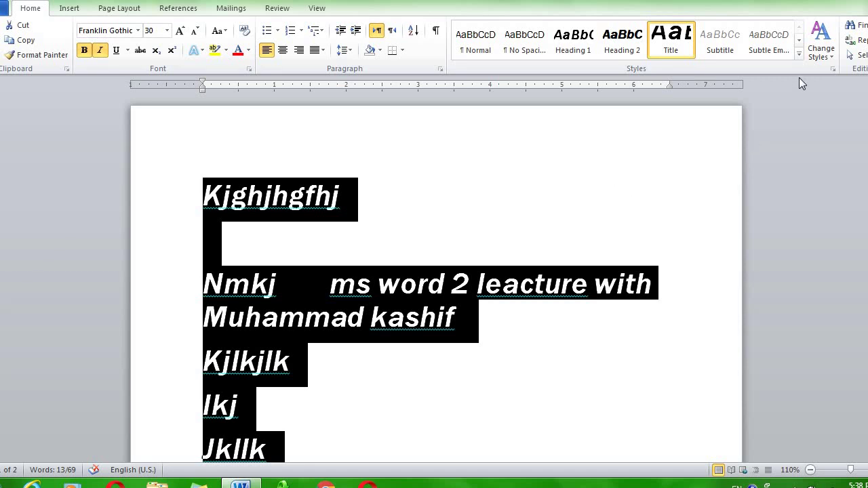
click(856, 27)
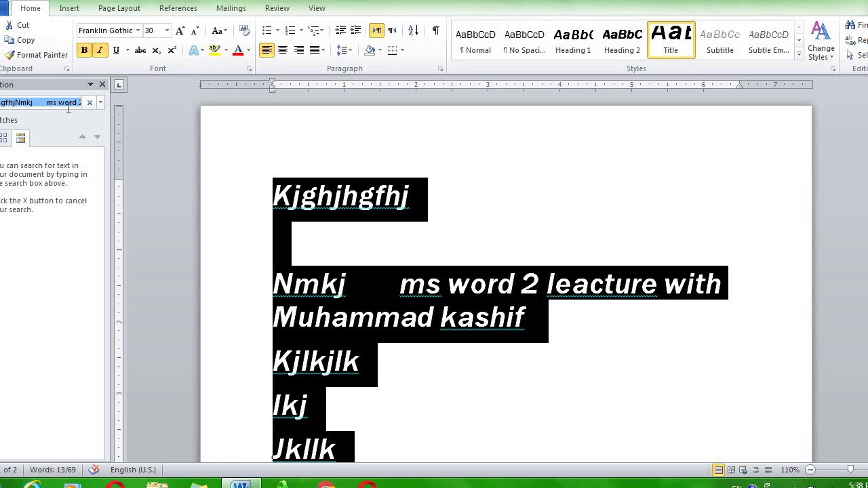
key(BackSpace)
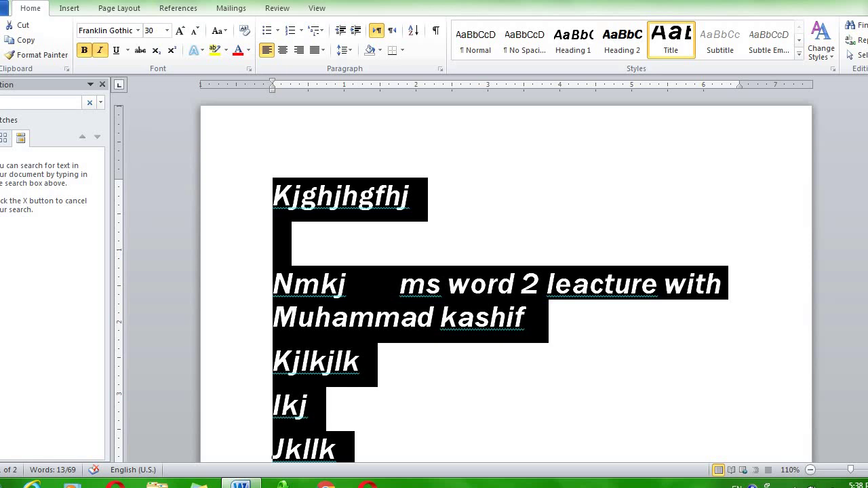
text(kashif)
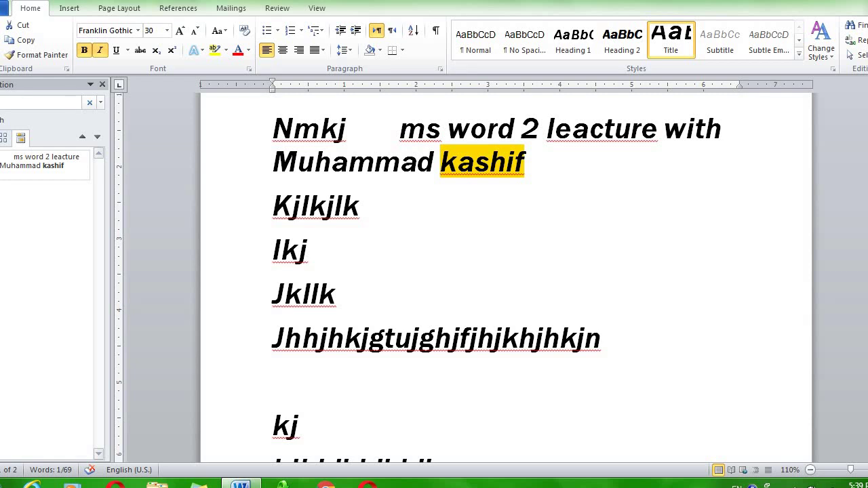
key(ctrl+a)
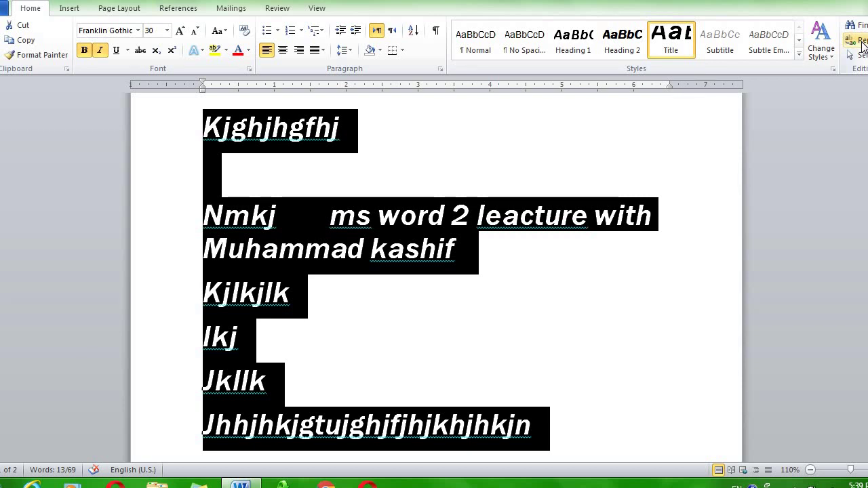
Step: Replace All the old name with the new name, confirming the single replacement
click(860, 41)
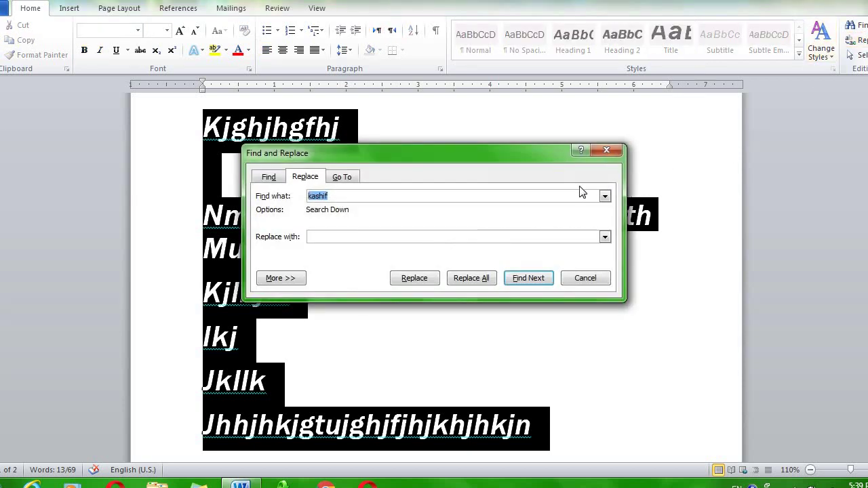
click(488, 196)
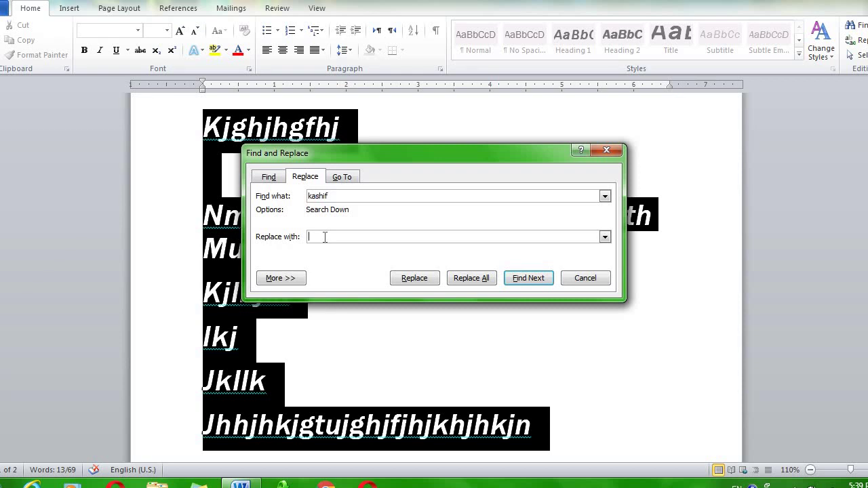
text(kam)
text(an)
click(467, 278)
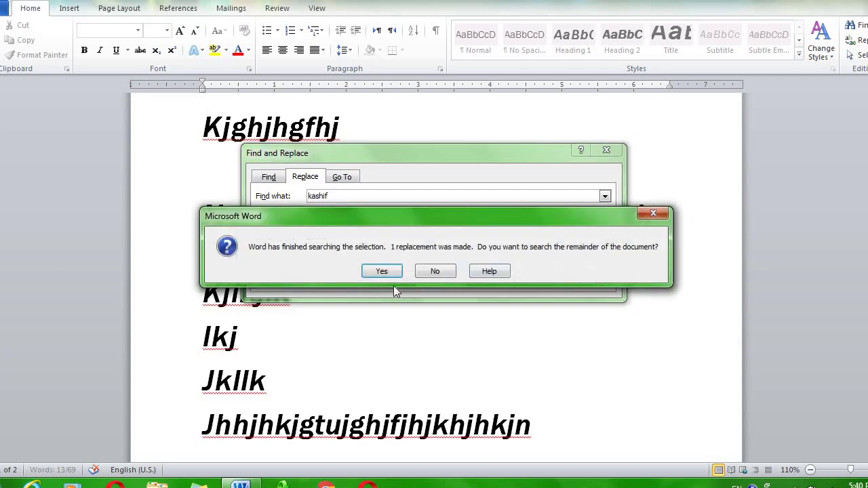
click(377, 275)
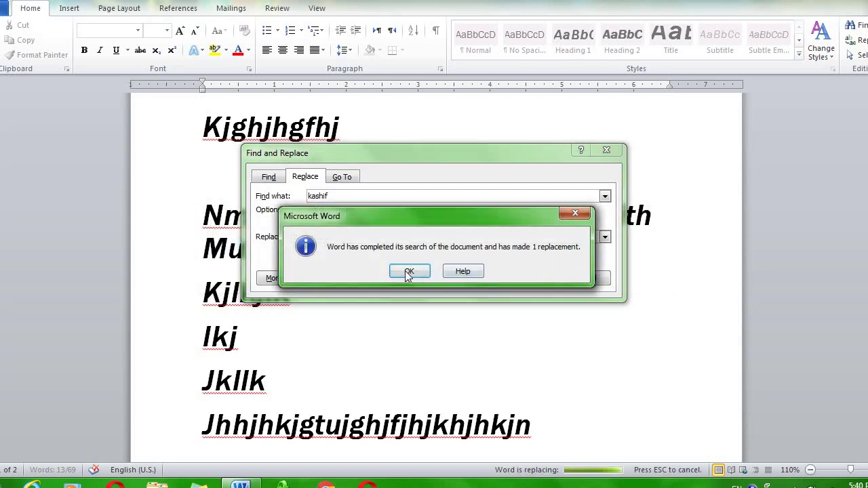
click(408, 272)
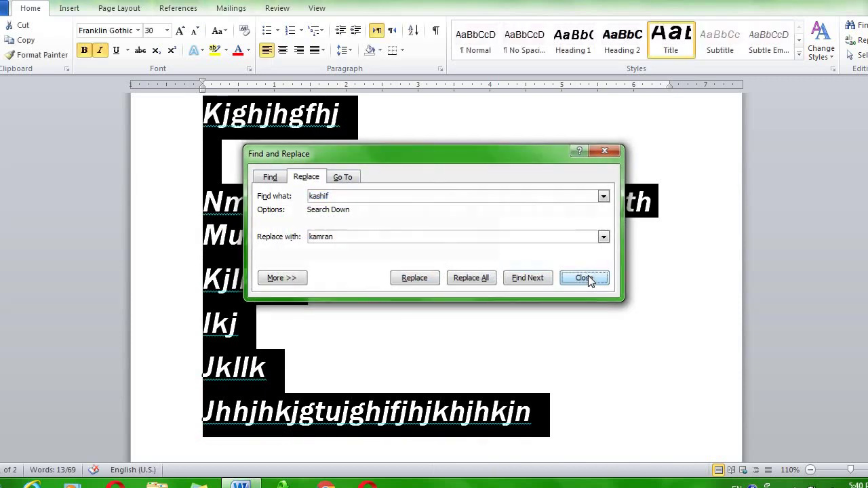
click(588, 277)
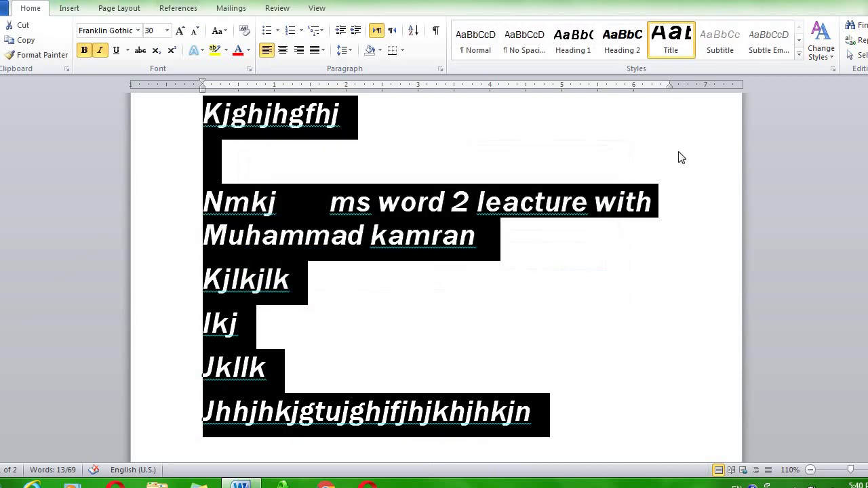
click(860, 27)
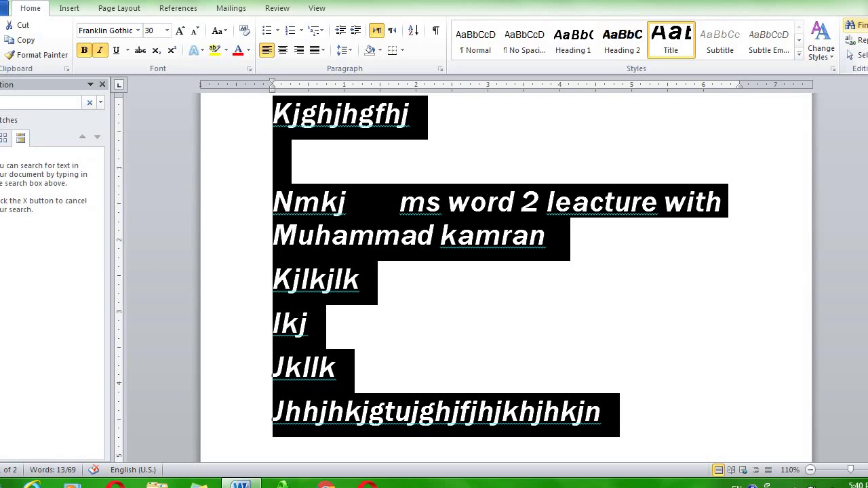
text(n)
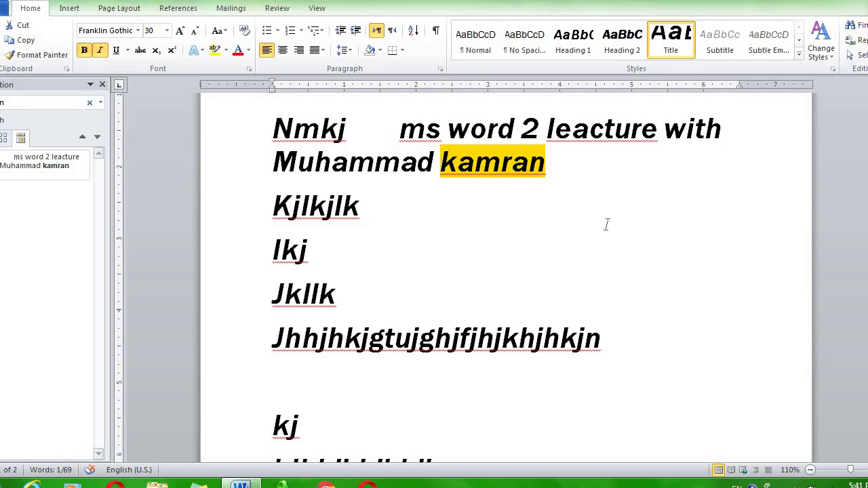
click(102, 84)
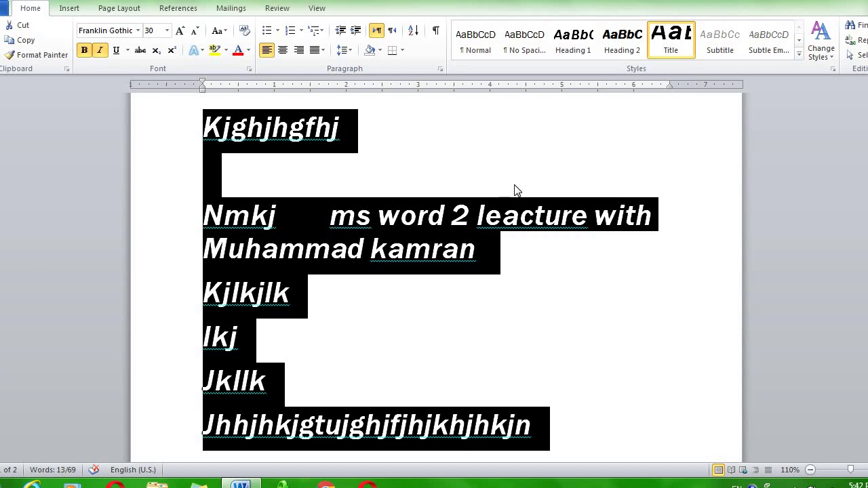
Step: Search the Navigation pane for the new name to find its single match in the lecture line
key(ctrl+f)
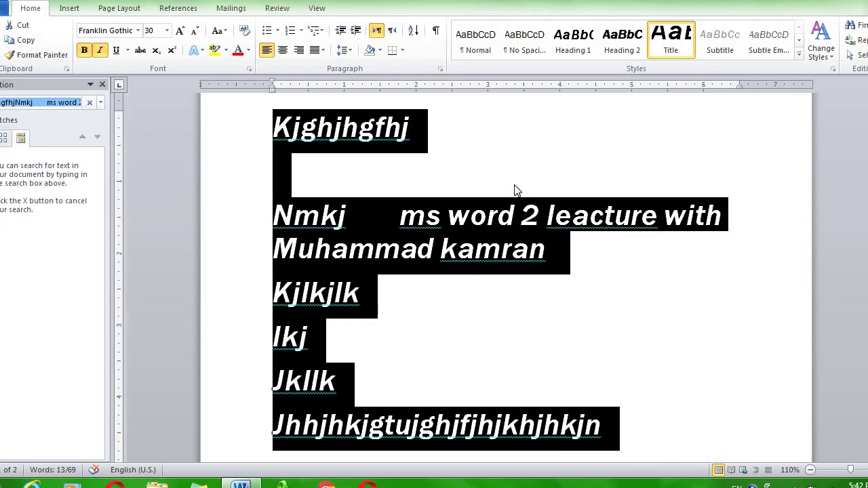
key(BackSpace)
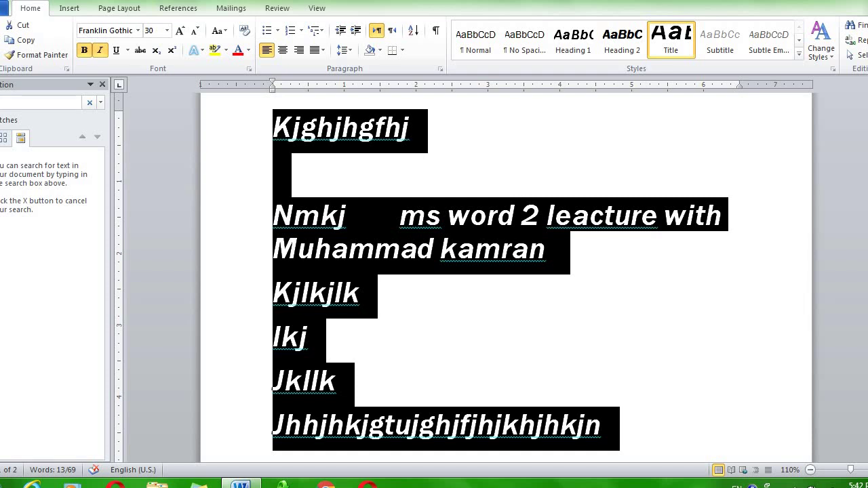
text(ka)
key(Escape)
text(kamran)
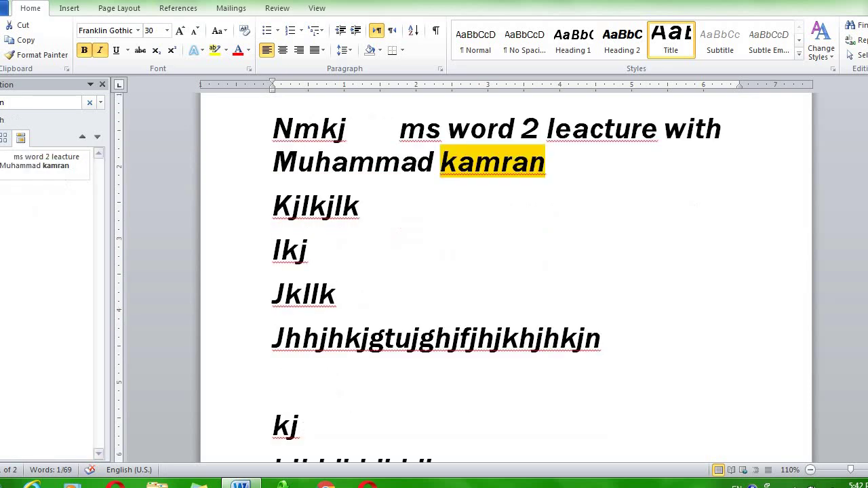